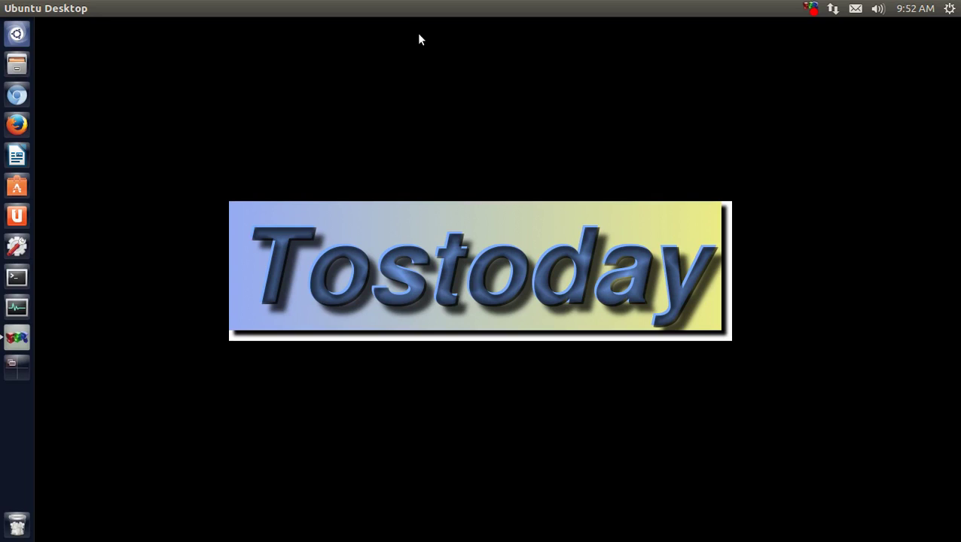
Step: Search the Dash for 'linux', expand then collapse Files & Folders, and browse the filters
click(17, 33)
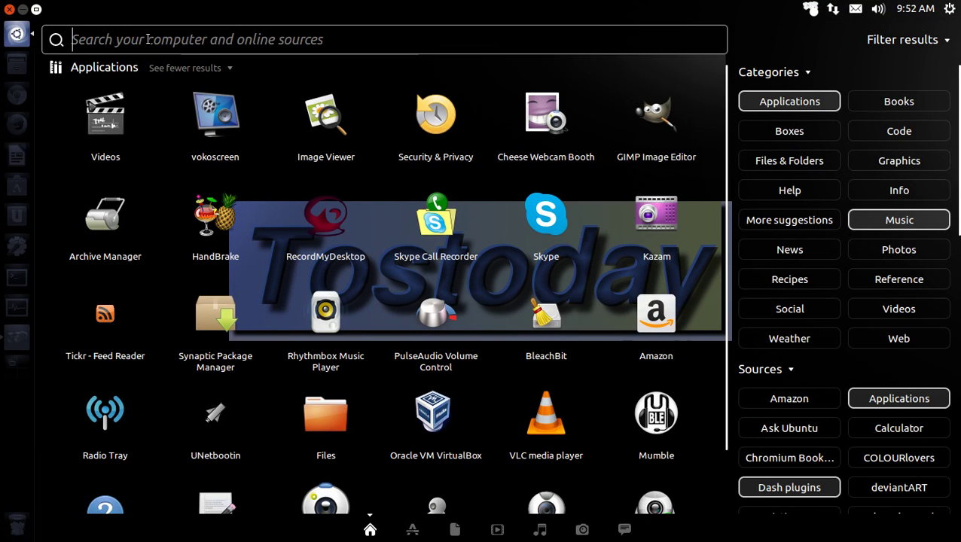
text(linux)
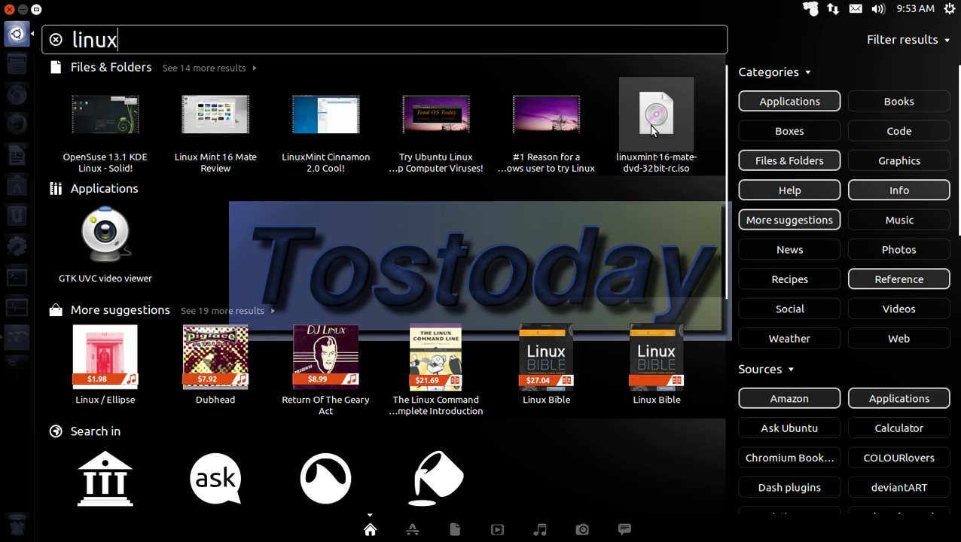
click(251, 70)
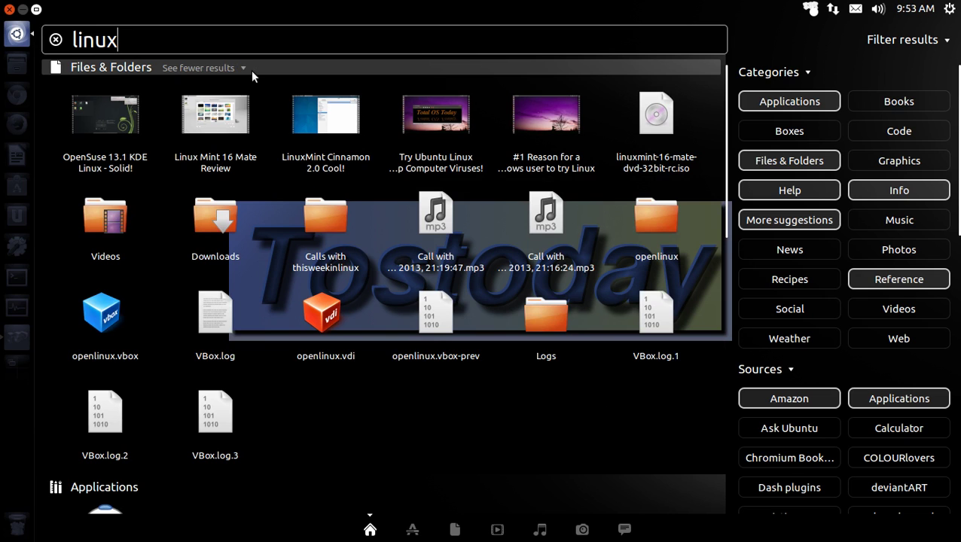
click(242, 67)
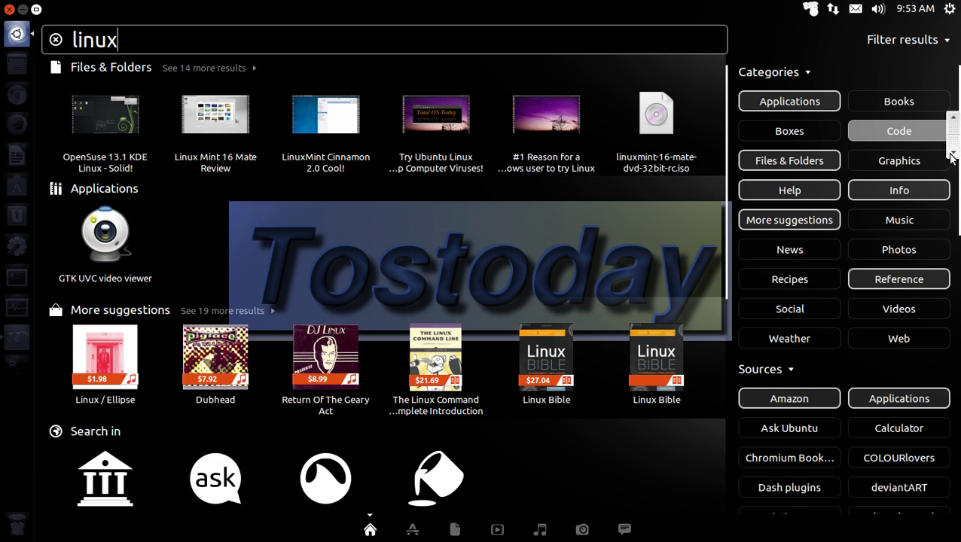
drag(951, 156, 955, 248)
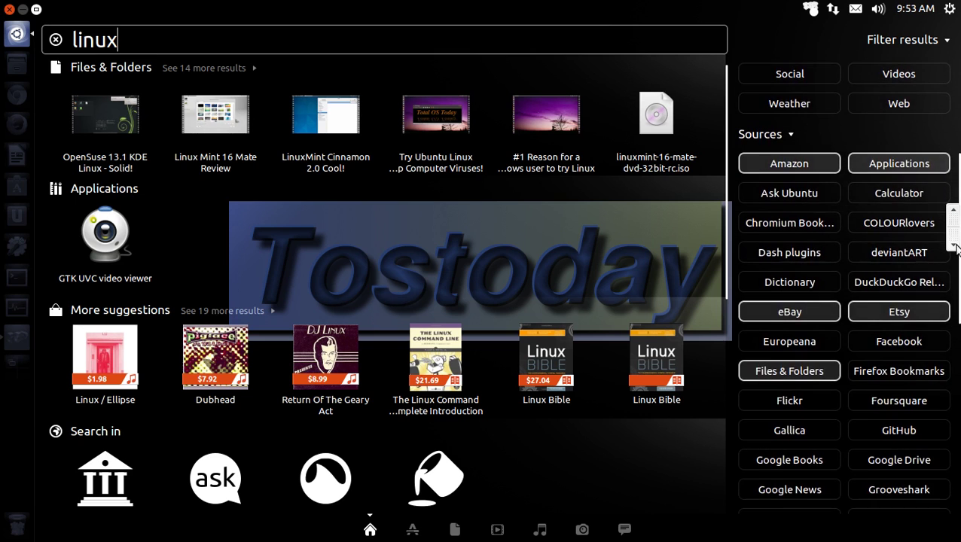
mouse_move(954, 249)
mouse_down()
mouse_move(956, 325)
mouse_move(952, 154)
mouse_up()
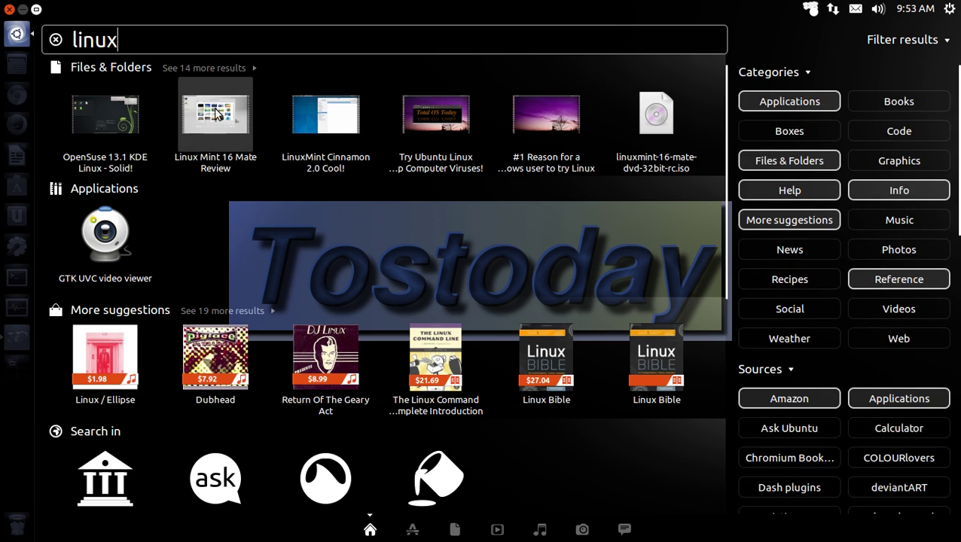
Step: Replace the Dash query with 'orlando florida', fixing the typos
key(BackSpace)
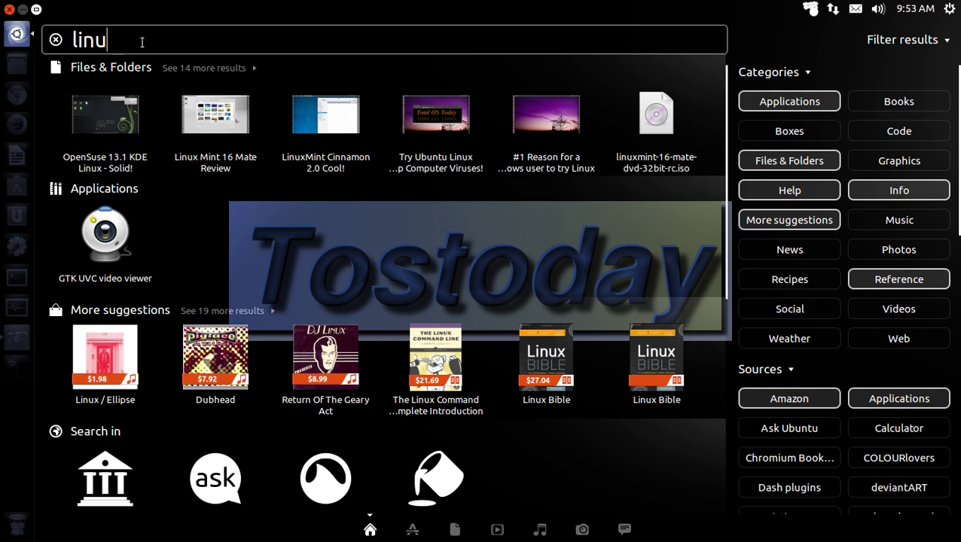
key(BackSpace)
key(BackSpace)
key(BackSpace)
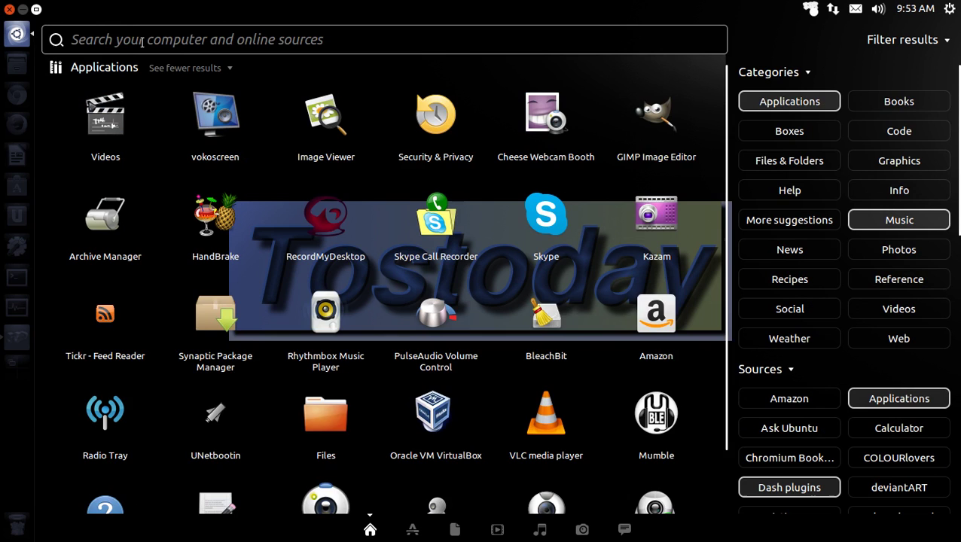
text(orlano)
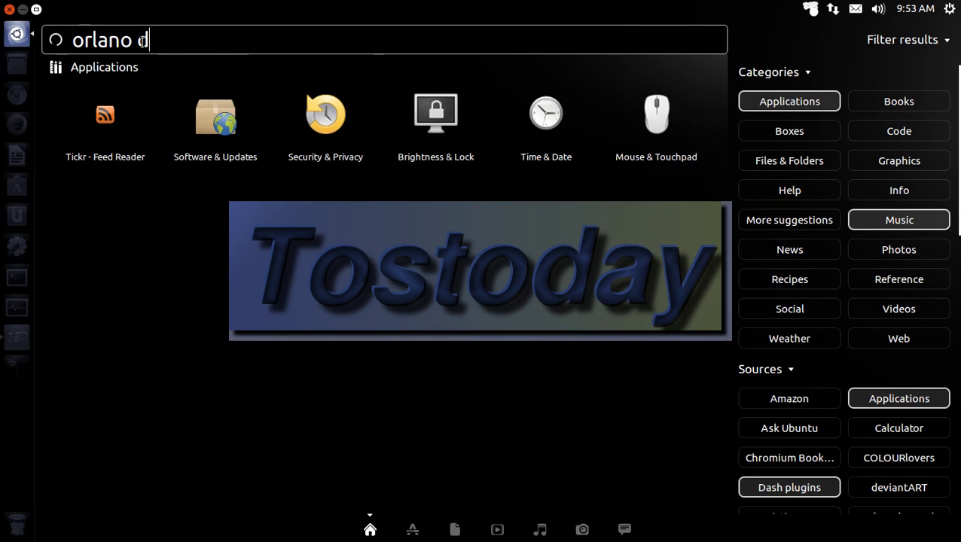
key(BackSpace)
key(BackSpace)
text(do fo)
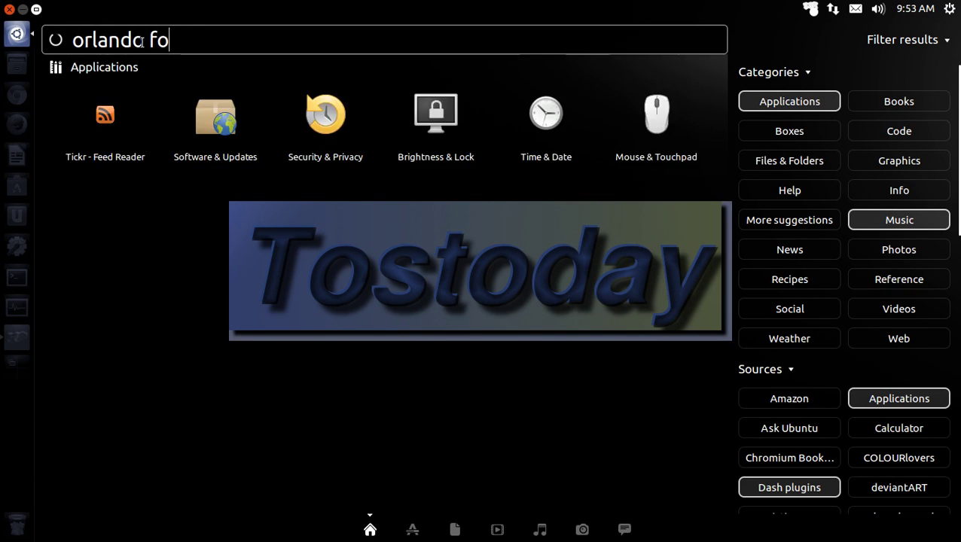
text(ori)
key(BackSpace)
key(BackSpace)
key(BackSpace)
key(BackSpace)
text(l)
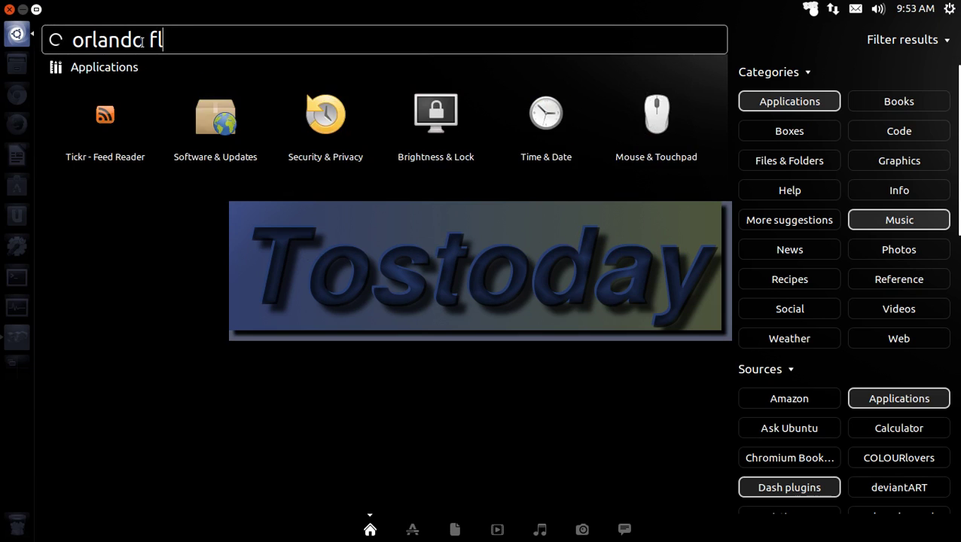
text(orida)
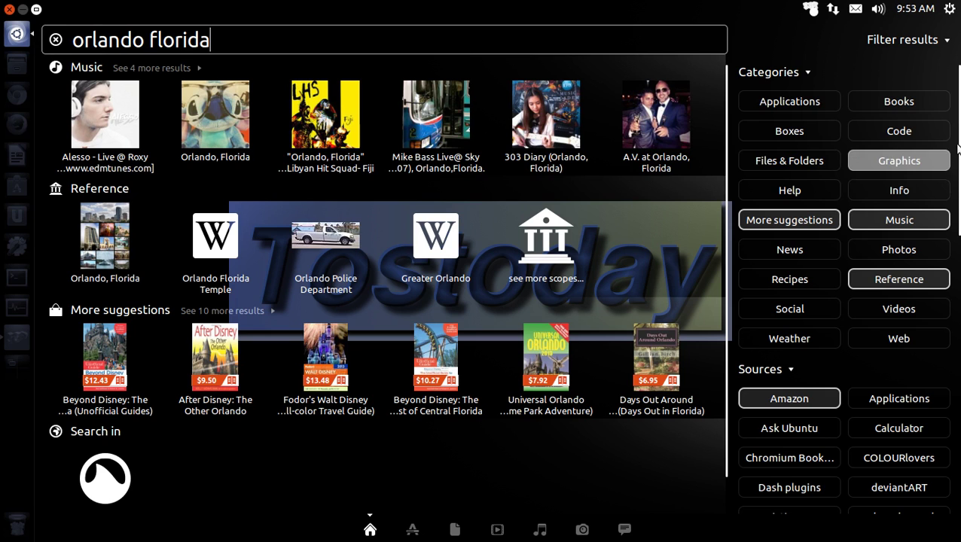
Step: Scroll the filters to Sources and toggle the Google News source on, then off
drag(955, 151, 955, 326)
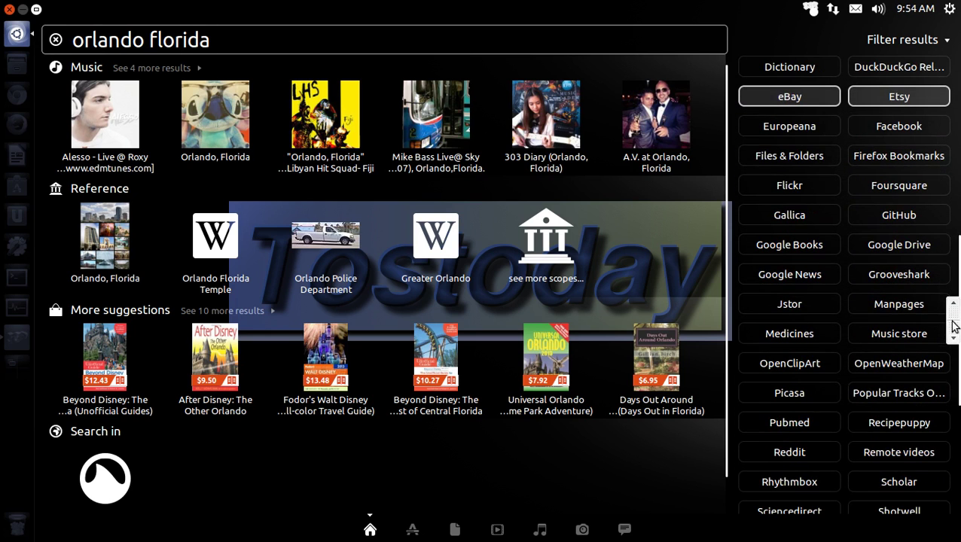
click(810, 273)
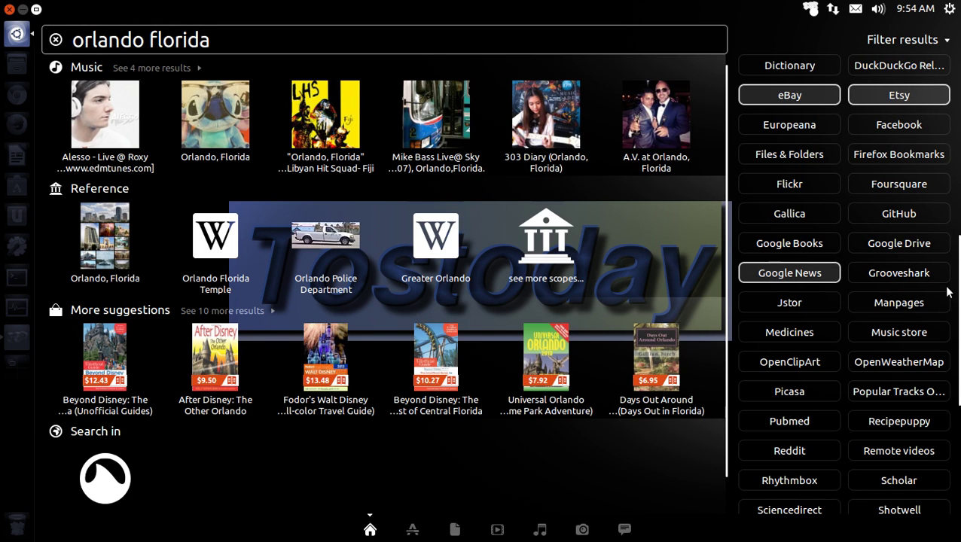
click(810, 277)
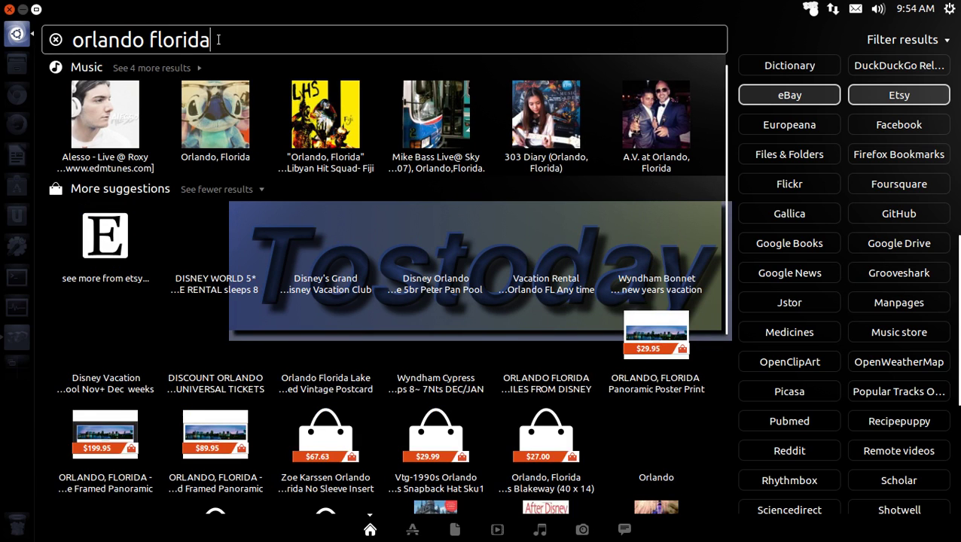
Step: Search the Dash for 'tostoday', then for 'total os today'
key(BackSpace)
key(BackSpace)
key(BackSpace)
key(BackSpace)
key(BackSpace)
key(BackSpace)
key(BackSpace)
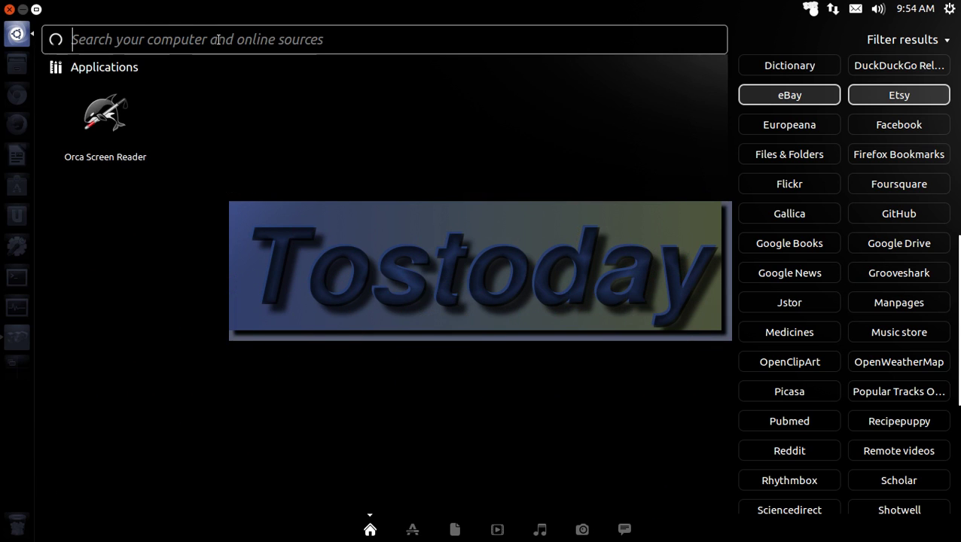
text(t)
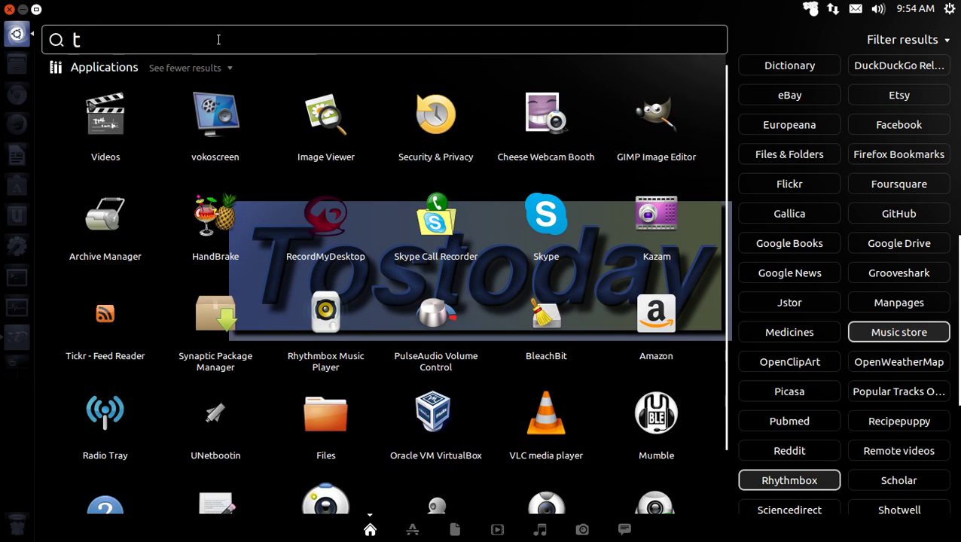
text(osoto)
key(BackSpace)
key(BackSpace)
key(BackSpace)
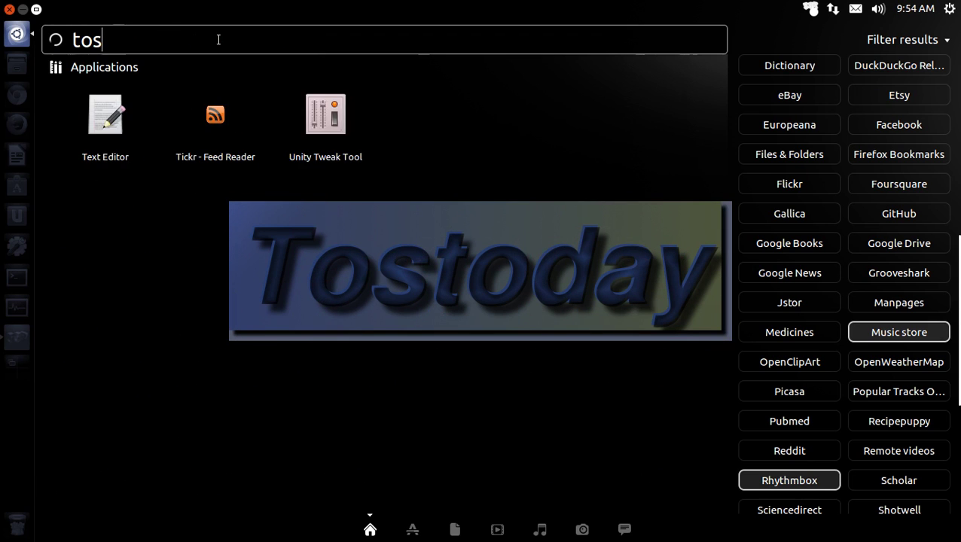
text(today)
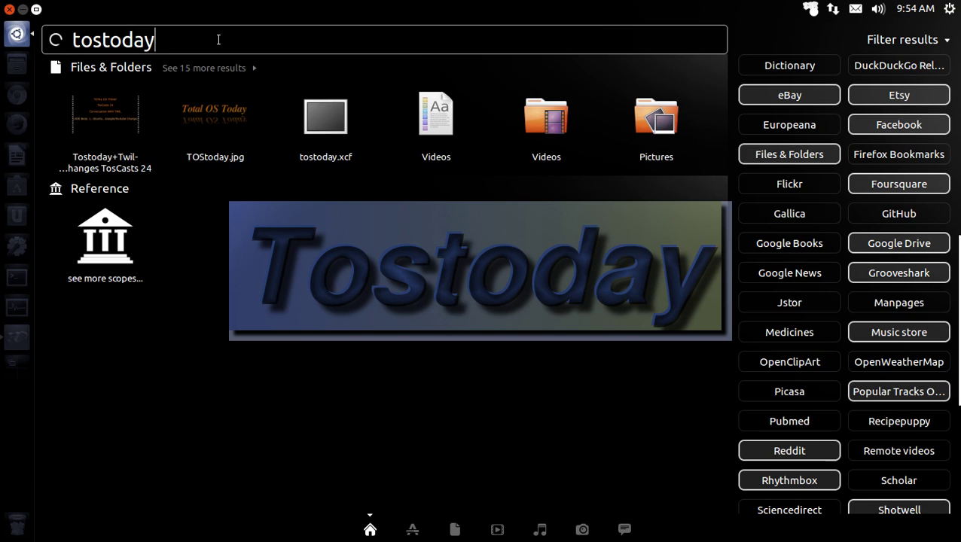
key(BackSpace)
key(BackSpace)
key(BackSpace)
key(BackSpace)
key(BackSpace)
key(BackSpace)
key(BackSpace)
key(BackSpace)
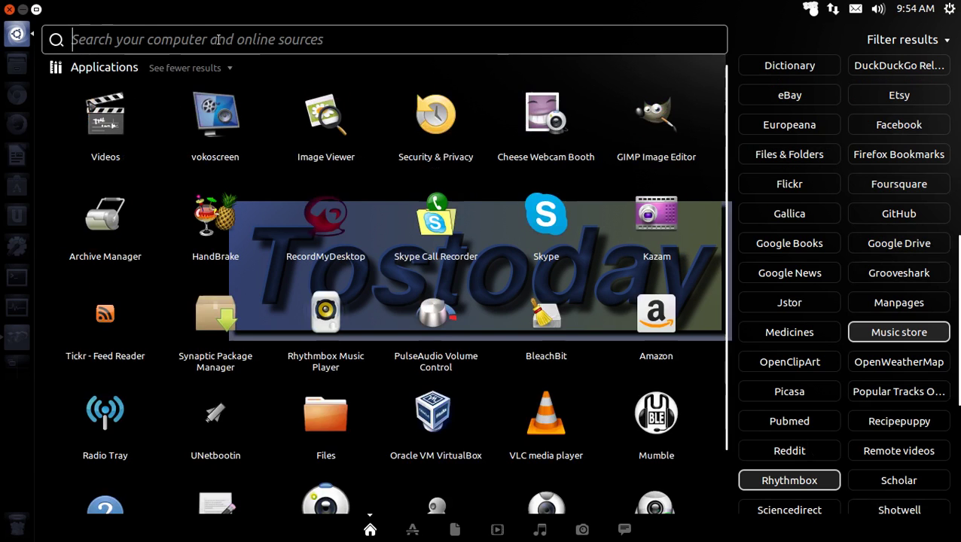
text(total)
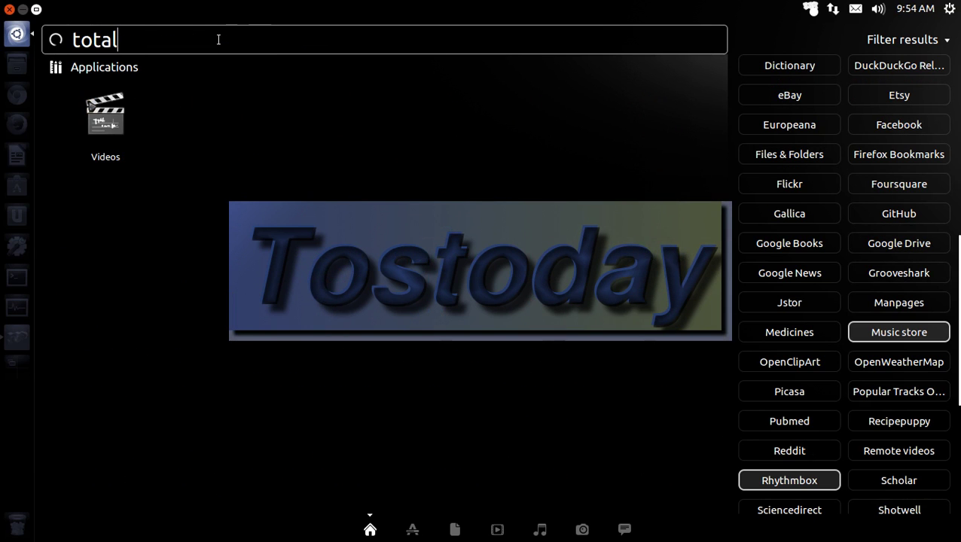
text( os today)
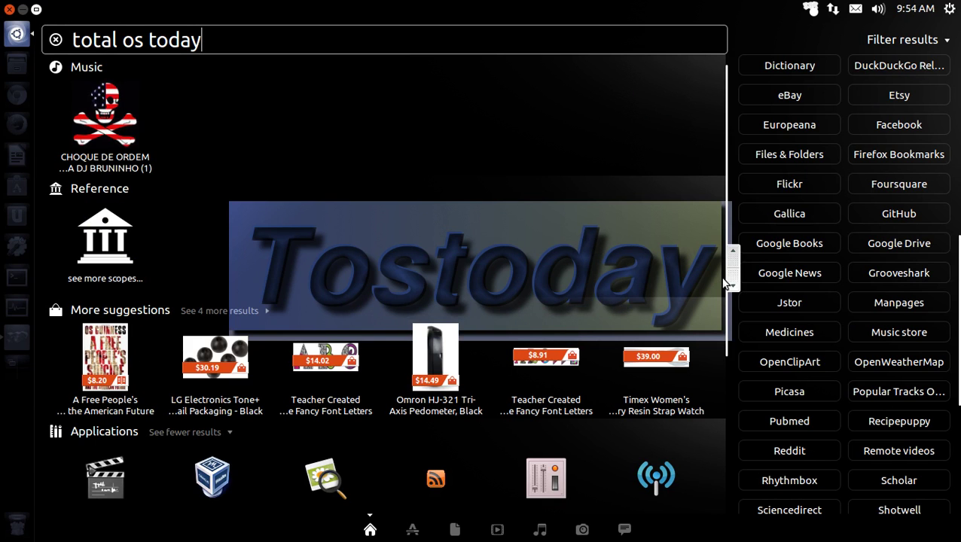
Step: Scroll through the results, then erase the query back to 'tota'
click(730, 301)
mouse_move(730, 304)
mouse_down()
mouse_move(739, 440)
mouse_move(726, 113)
mouse_up()
key(BackSpace)
key(BackSpace)
key(BackSpace)
key(BackSpace)
key(BackSpace)
key(BackSpace)
key(BackSpace)
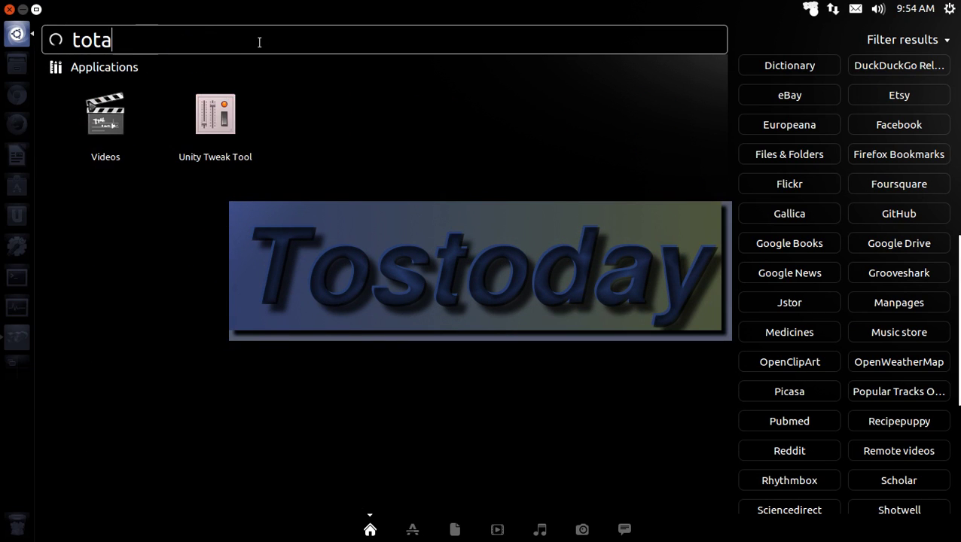
key(BackSpace)
key(BackSpace)
key(BackSpace)
key(BackSpace)
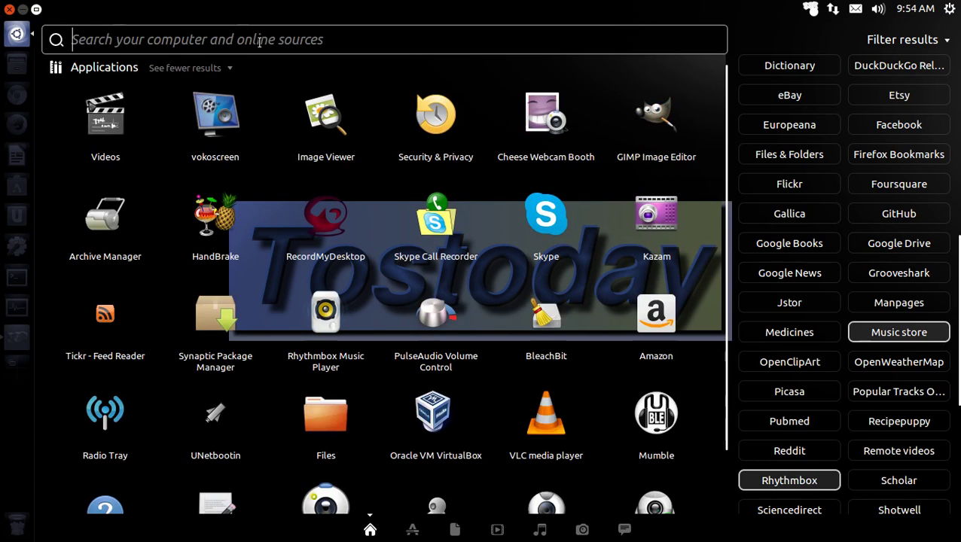
Step: Search 'weather:orlando', preview tomorrow's light-rain forecast, then close the Dash
text(wea)
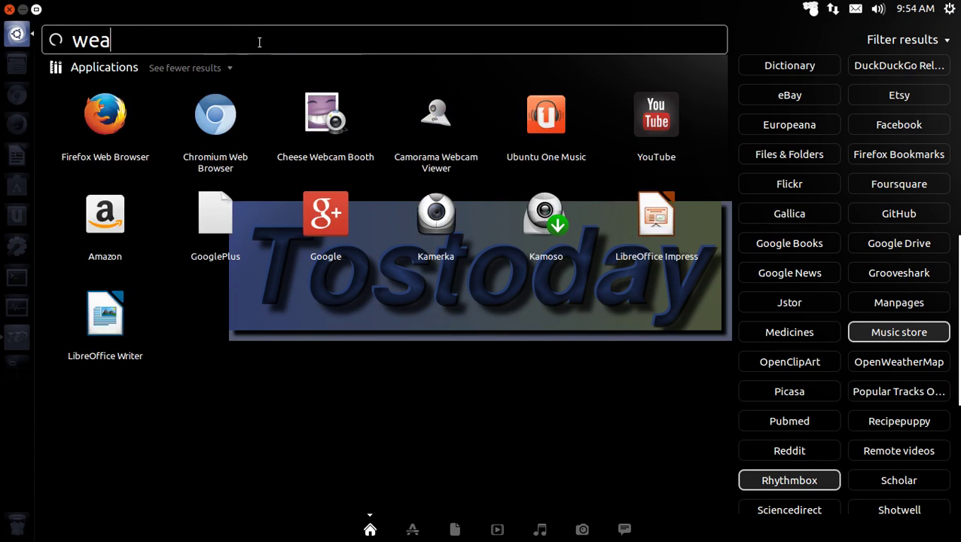
text(ther:)
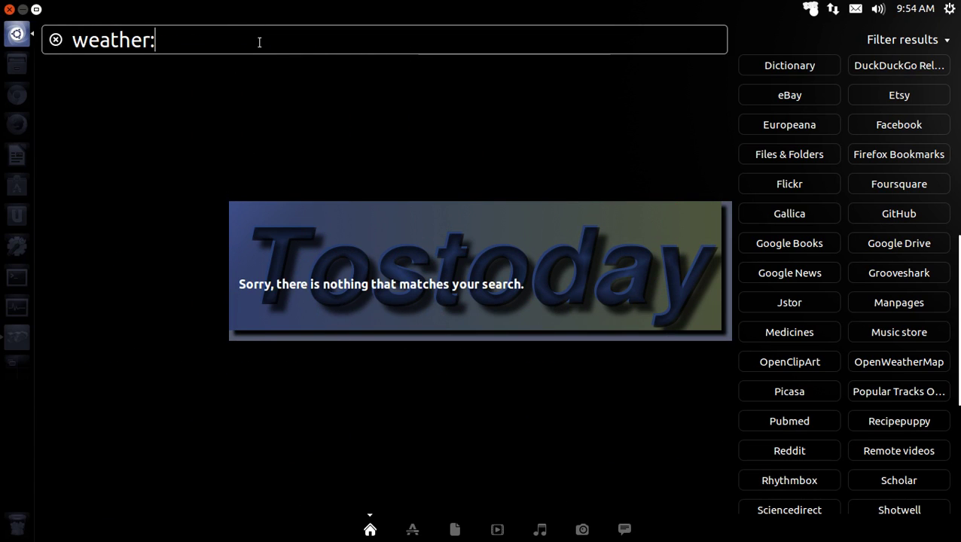
text(orlando)
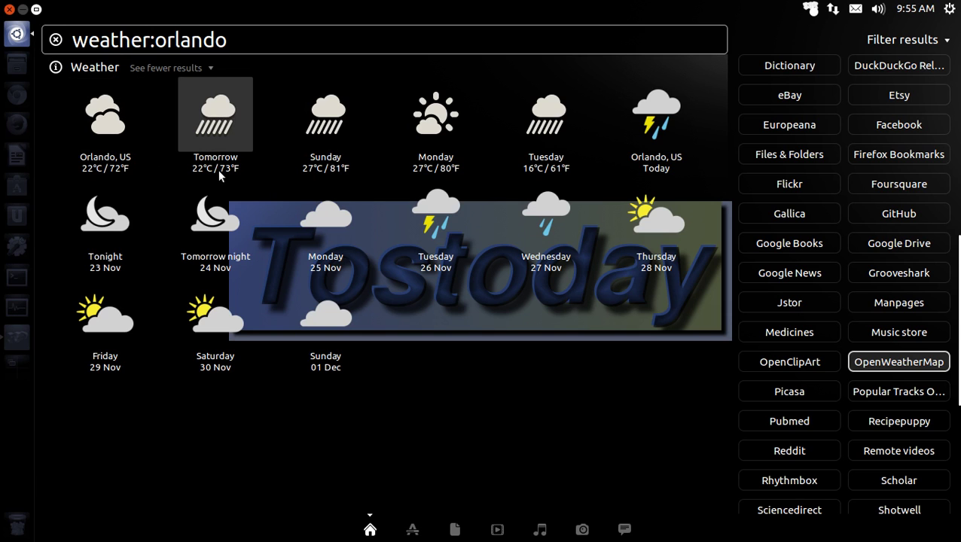
click(211, 130)
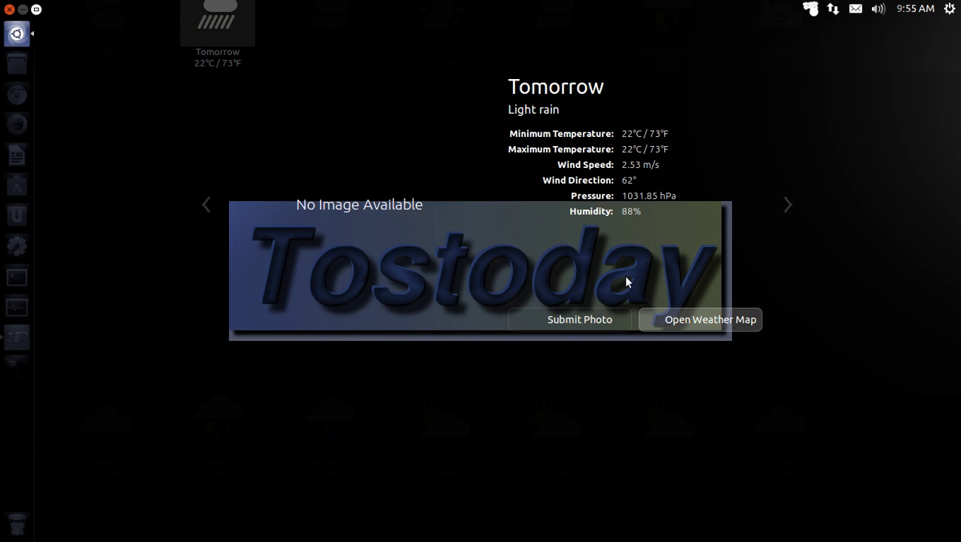
click(28, 38)
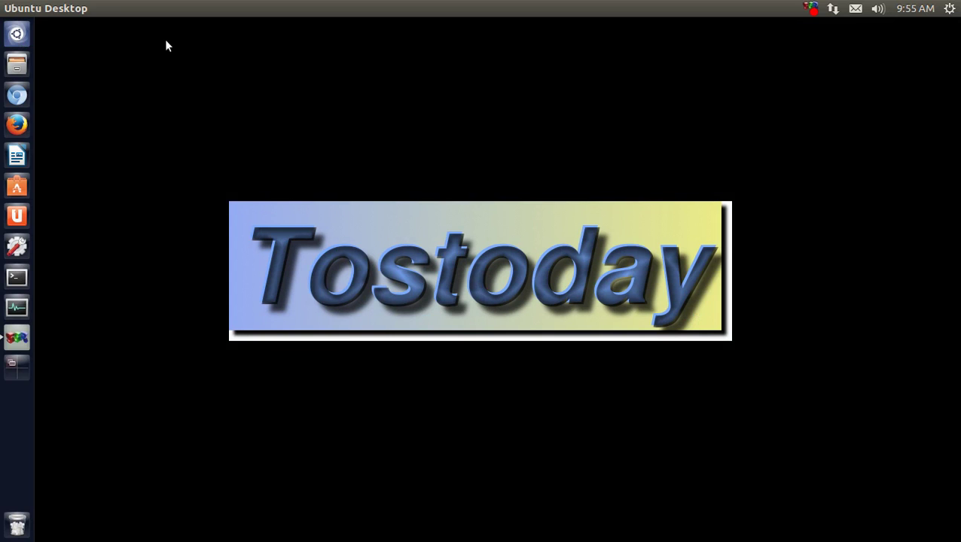
Step: Turn off 'Include online search results' in Security & Privacy's Search settings
click(21, 41)
text(pr)
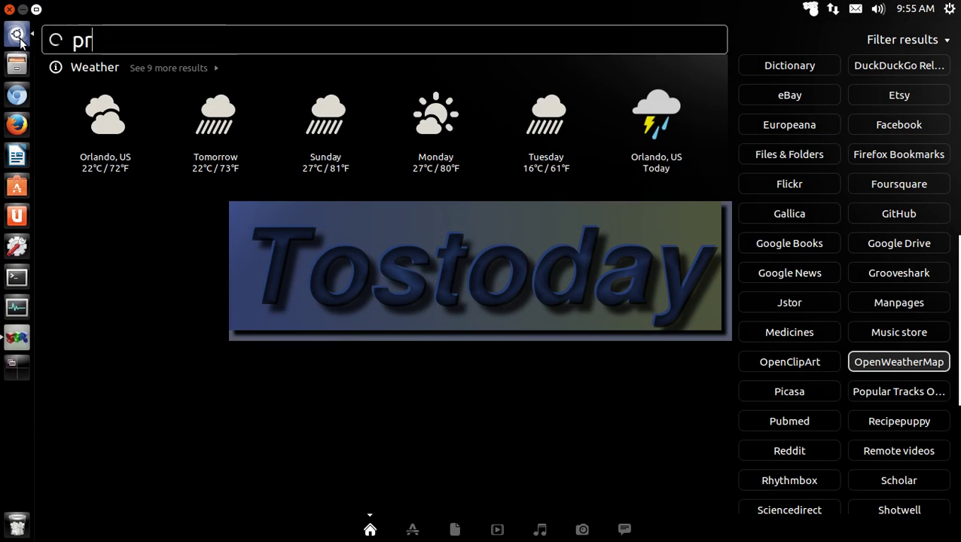
text(i)
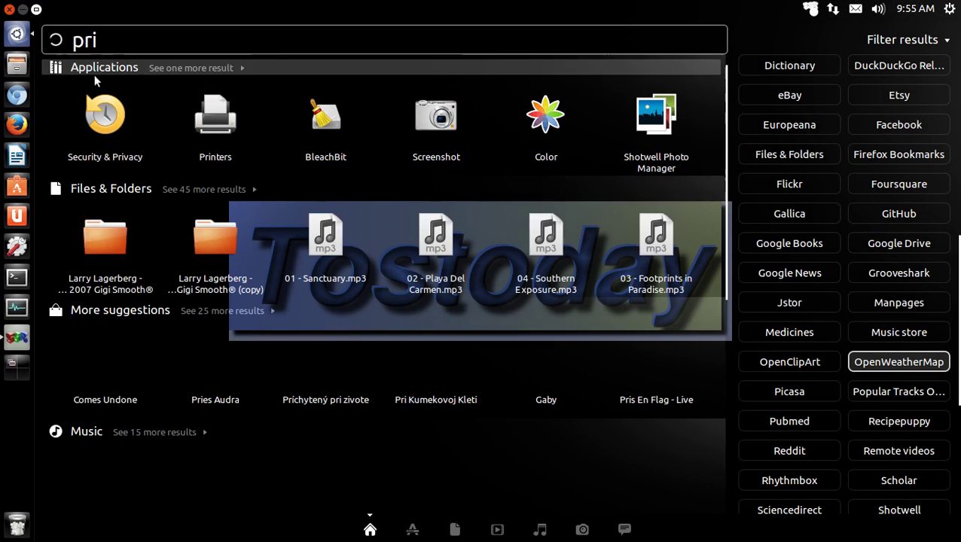
click(104, 118)
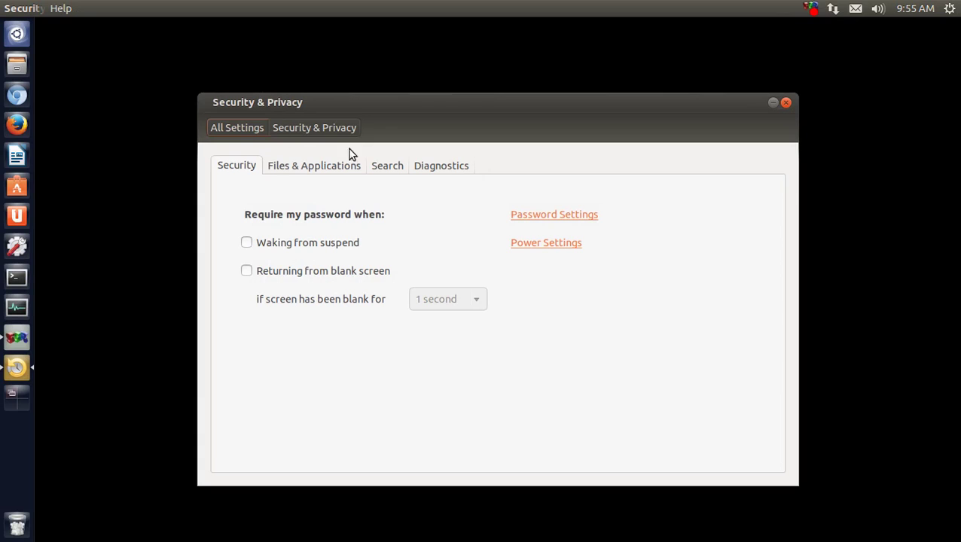
click(390, 173)
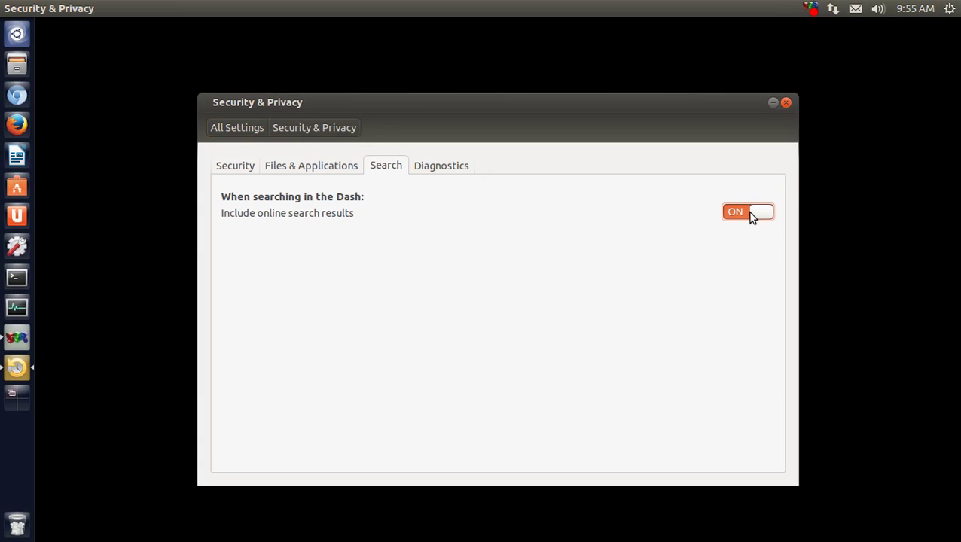
click(786, 103)
Step: Re-search 'linux', reopening the Dash to refresh, so only local files and apps appear
click(16, 36)
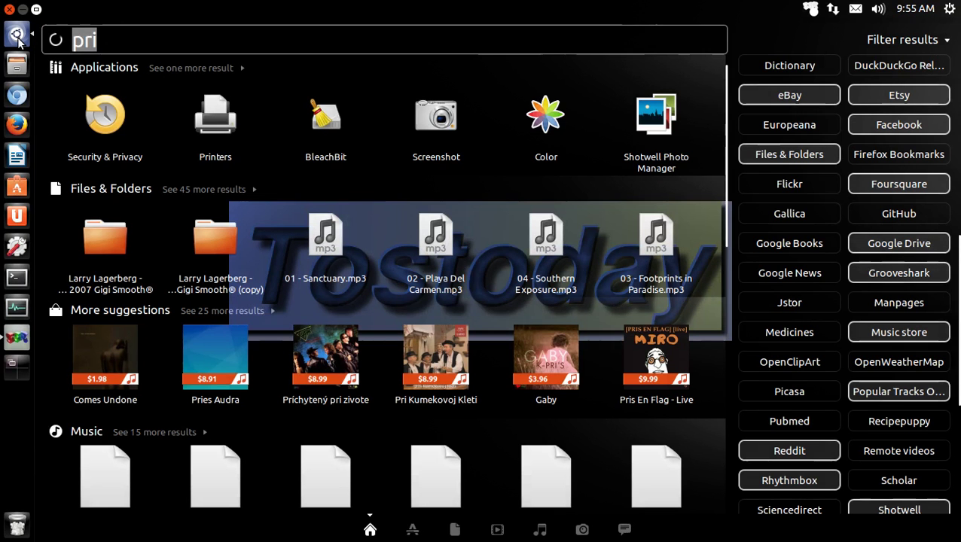
key(BackSpace)
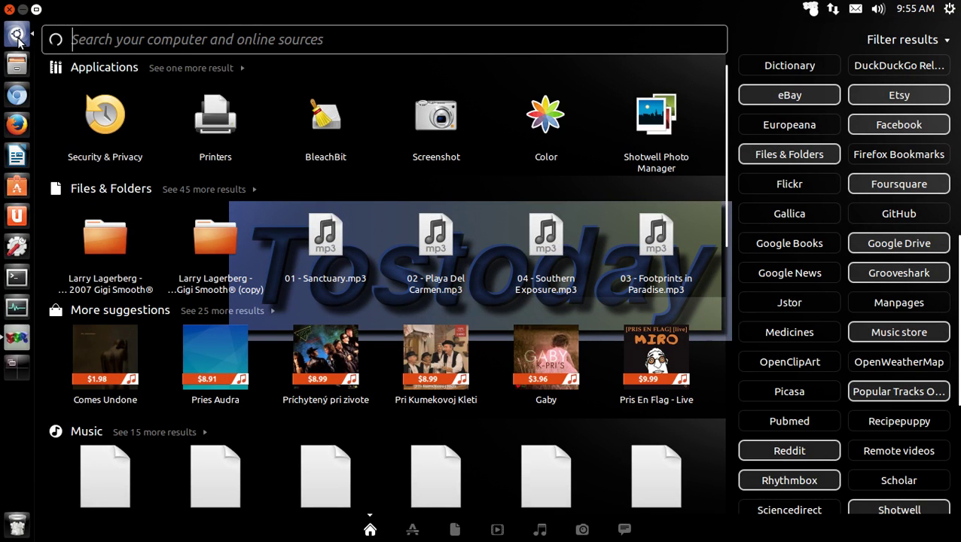
text(lin)
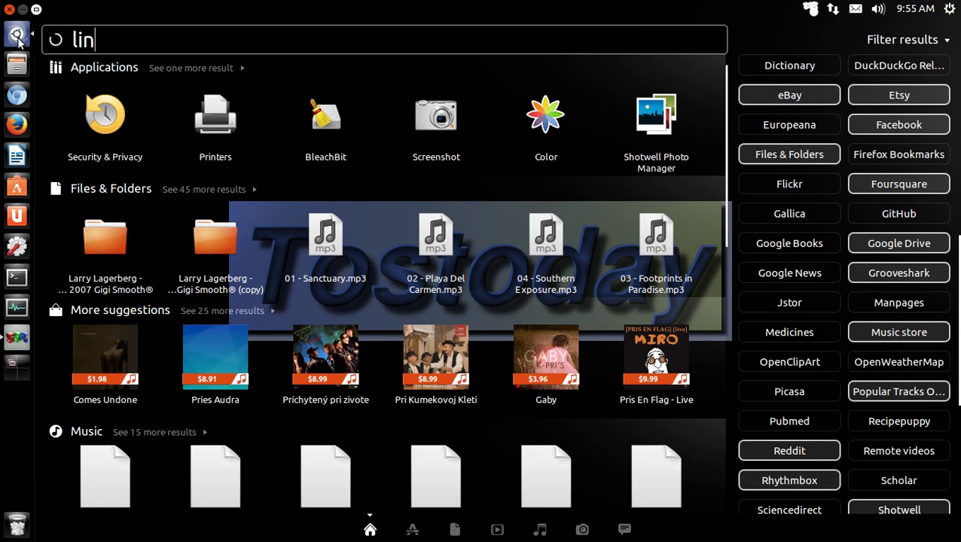
text(ux)
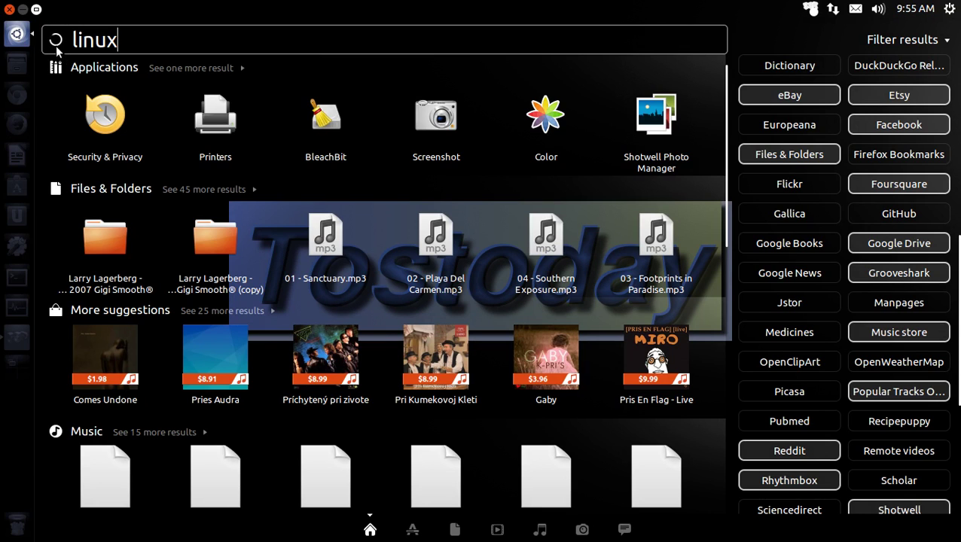
click(15, 33)
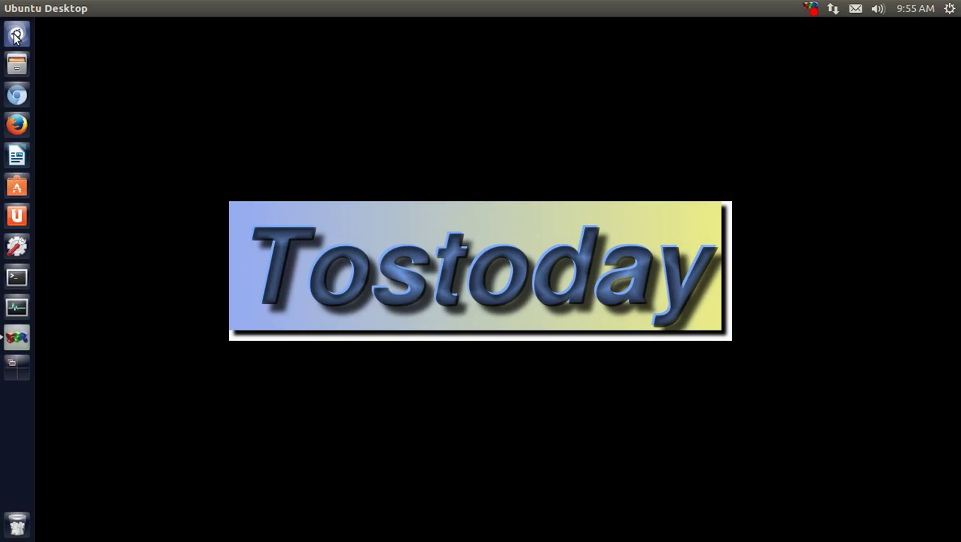
click(15, 33)
key(BackSpace)
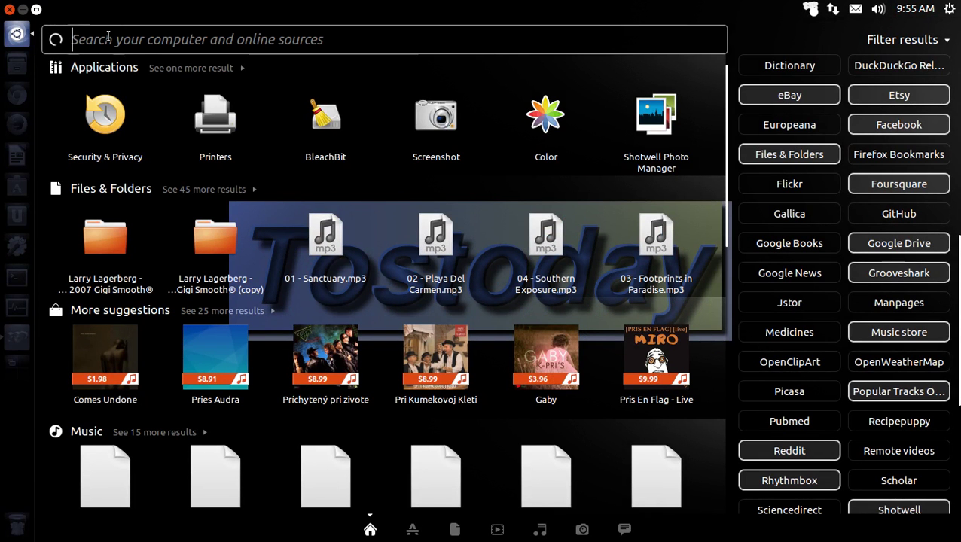
text(lin)
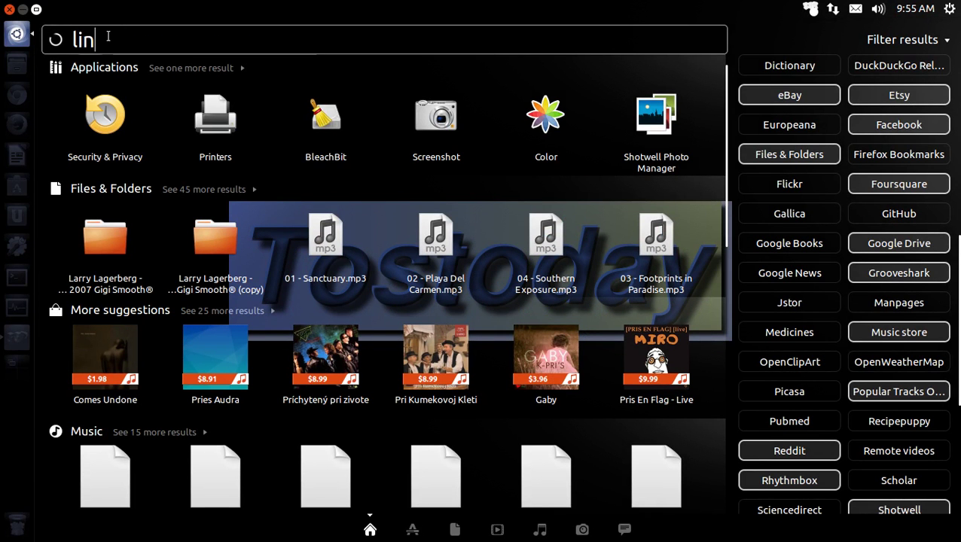
text(ux)
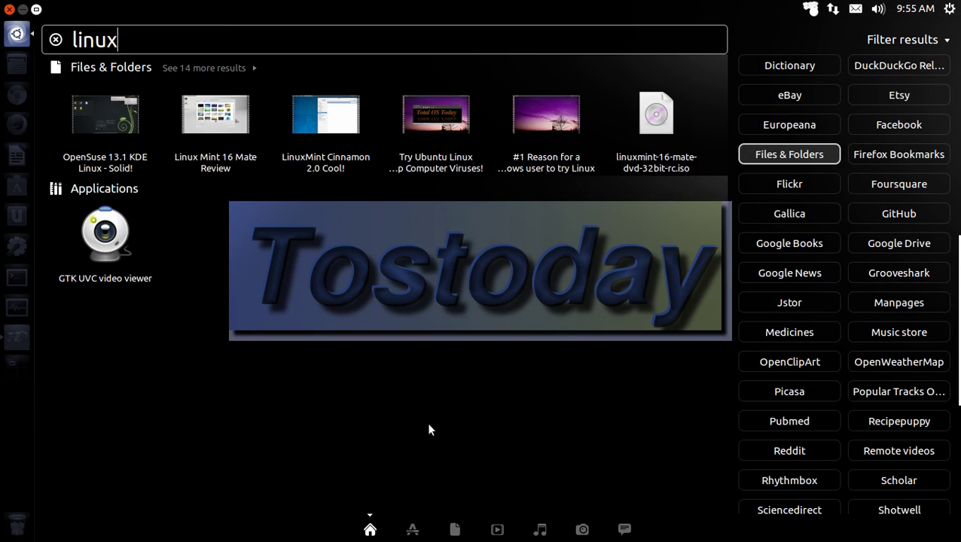
Step: Close the Dash with its top-left close button, leaving the desktop showing
click(9, 10)
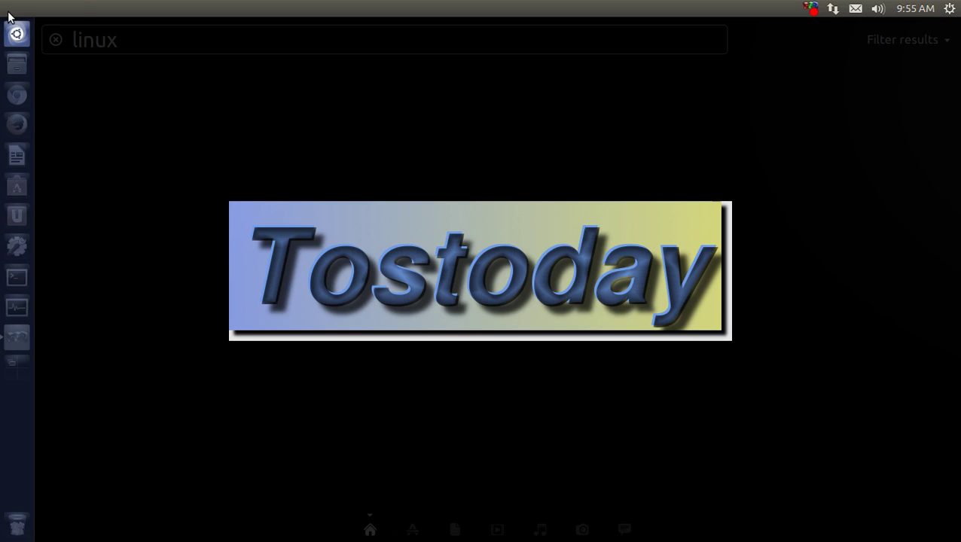